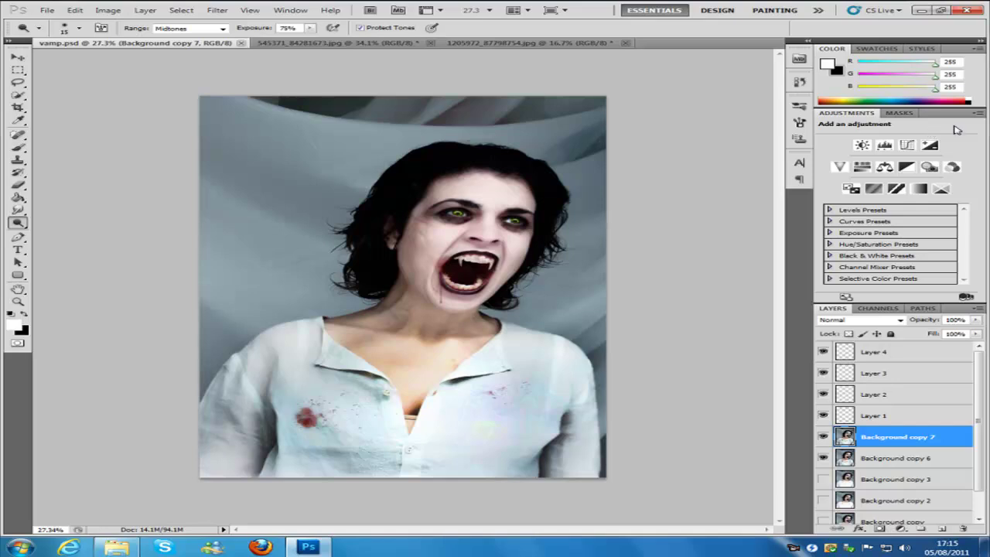
Switch from vamp.psd to the original screaming-woman photo, 545371_84281673.jpg.
{"action": "left_click", "coordinate": [317, 44]}
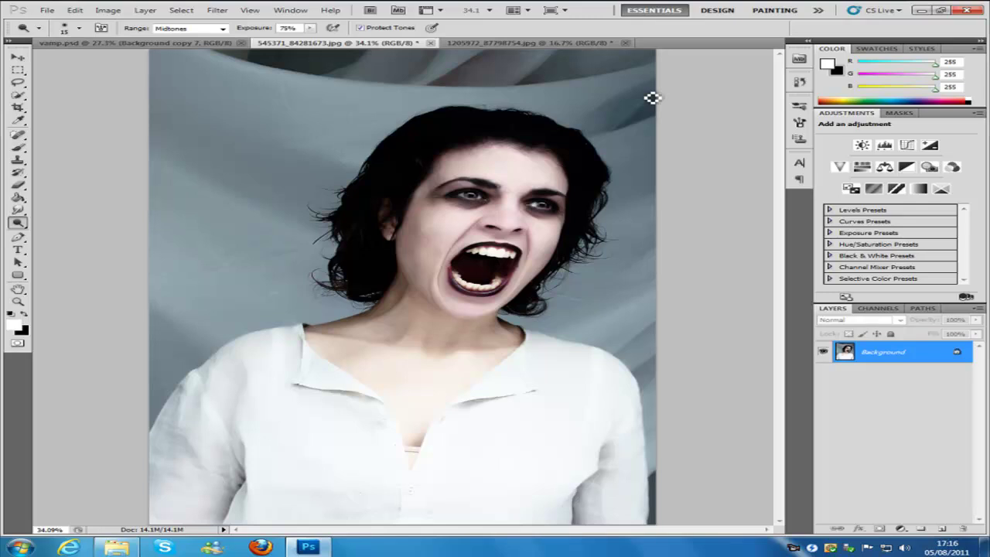
Flip between the open photos, ending on the brunette portrait 1205972_87798754.jpg.
{"action": "left_click", "coordinate": [488, 44]}
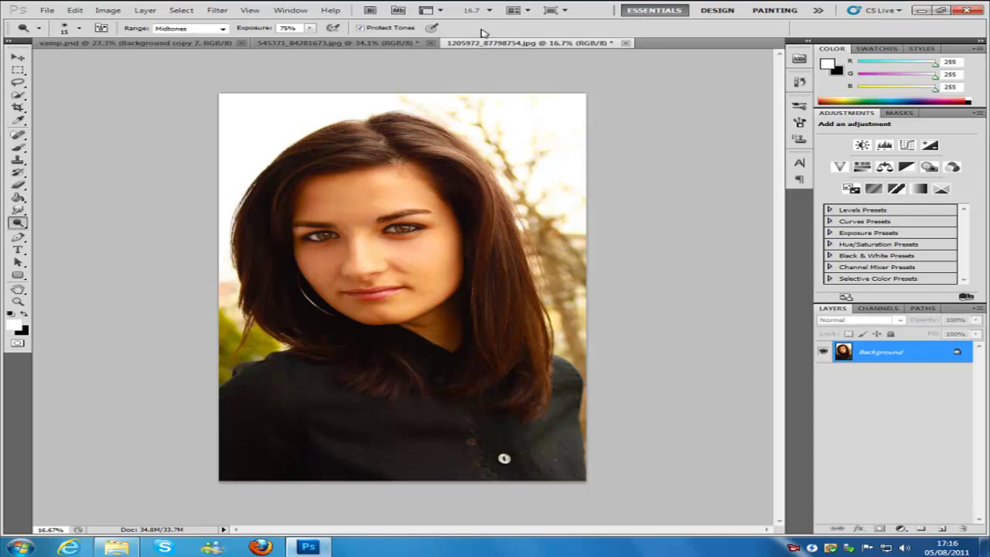
{"action": "left_click", "coordinate": [387, 43]}
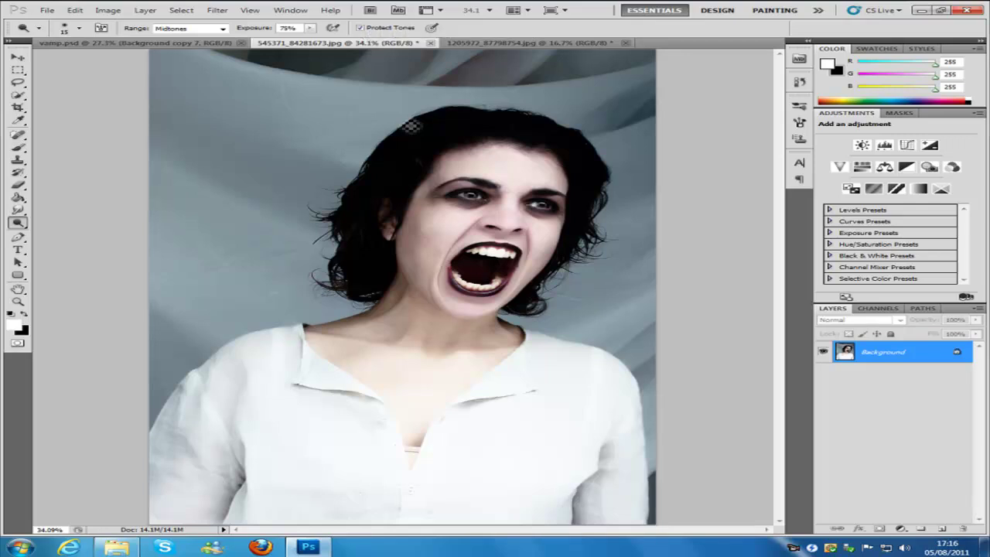
{"action": "left_click", "coordinate": [511, 44]}
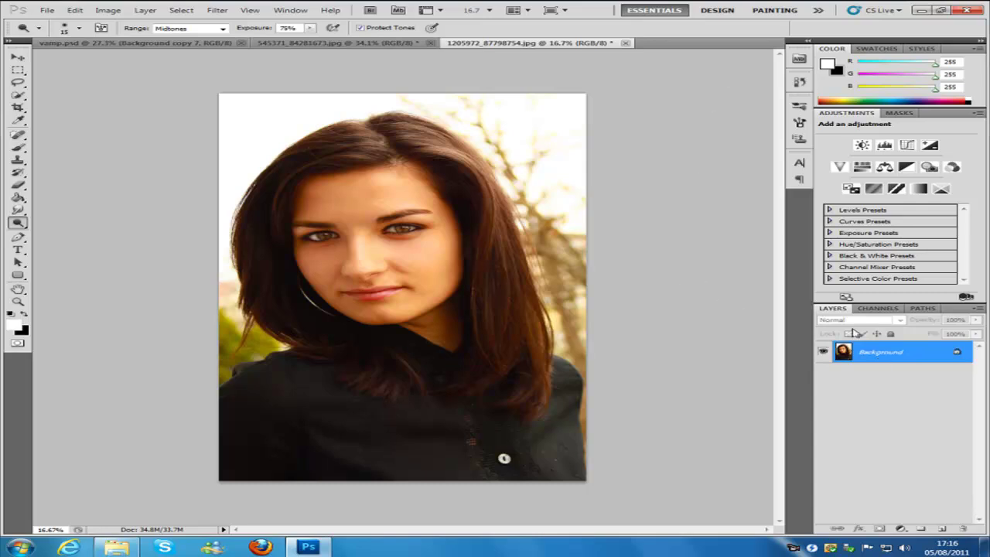
Duplicate the brunette photo to Layer 1 and lower its Hue/Saturation saturation to -56.
{"action": "key", "text": "ctrl+j"}
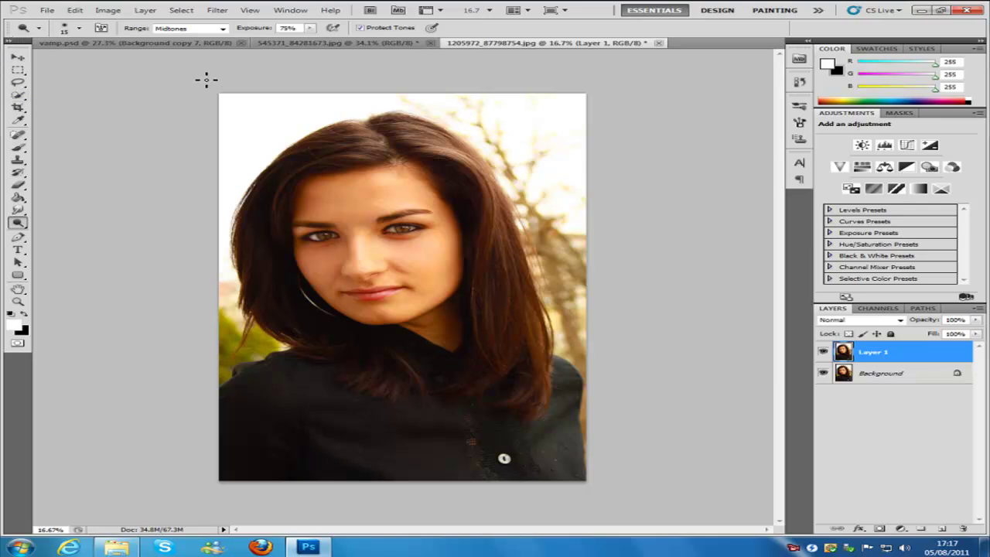
{"action": "key", "text": "ctrl+u"}
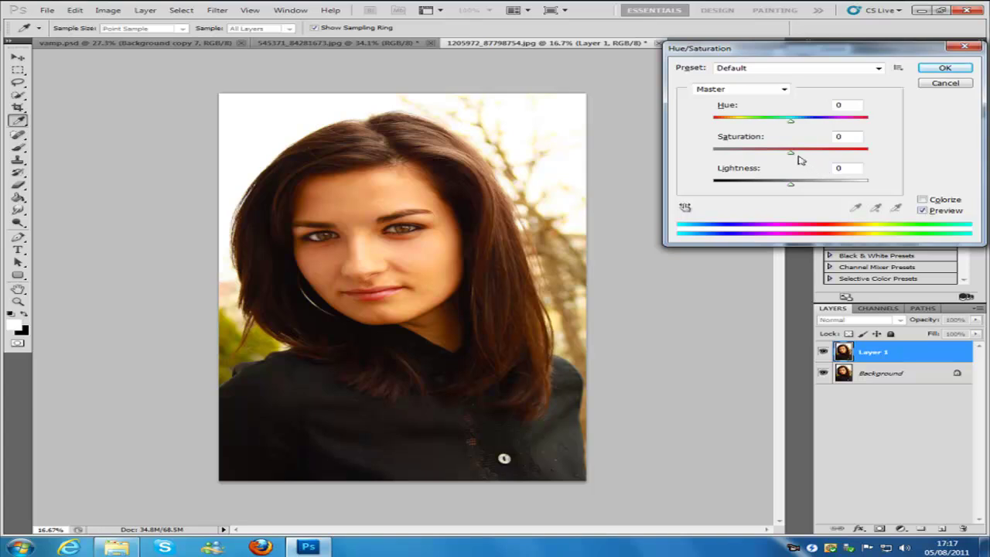
{"action": "left_click_drag", "start_coordinate": [791, 153], "coordinate": [747, 157]}
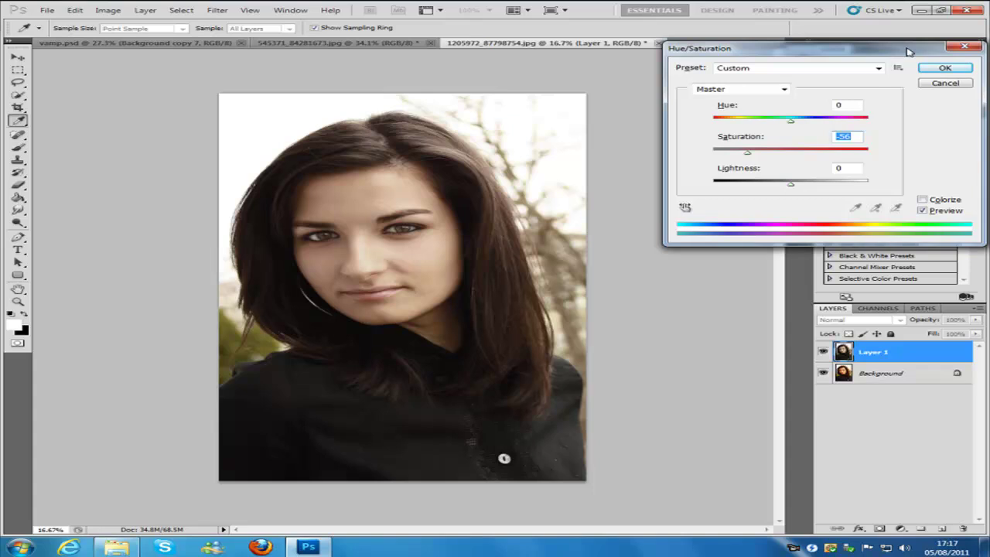
{"action": "left_click", "coordinate": [945, 68]}
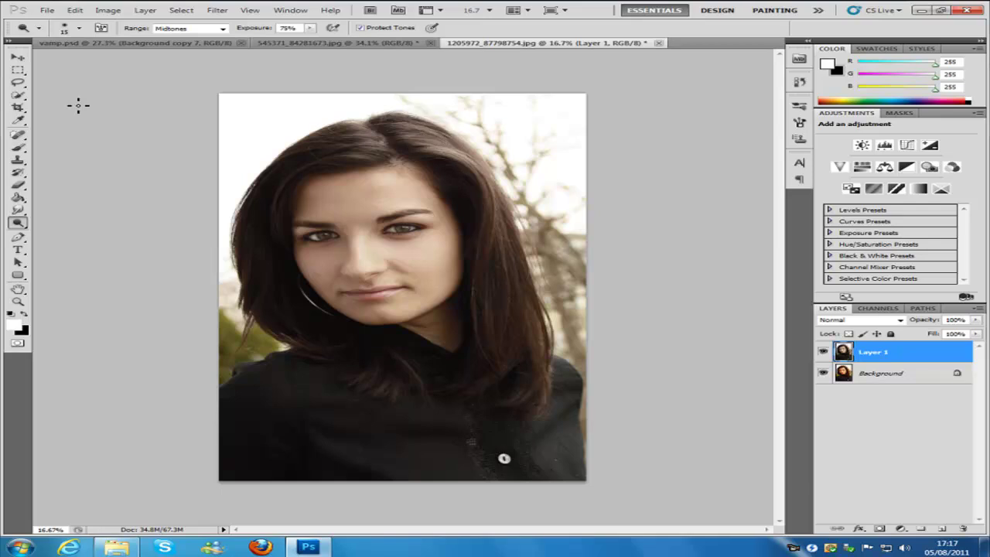
Erase Layer 1's upper-right edge with a large eraser to restore warm colour, then return to 545371.
{"action": "left_click", "coordinate": [18, 184]}
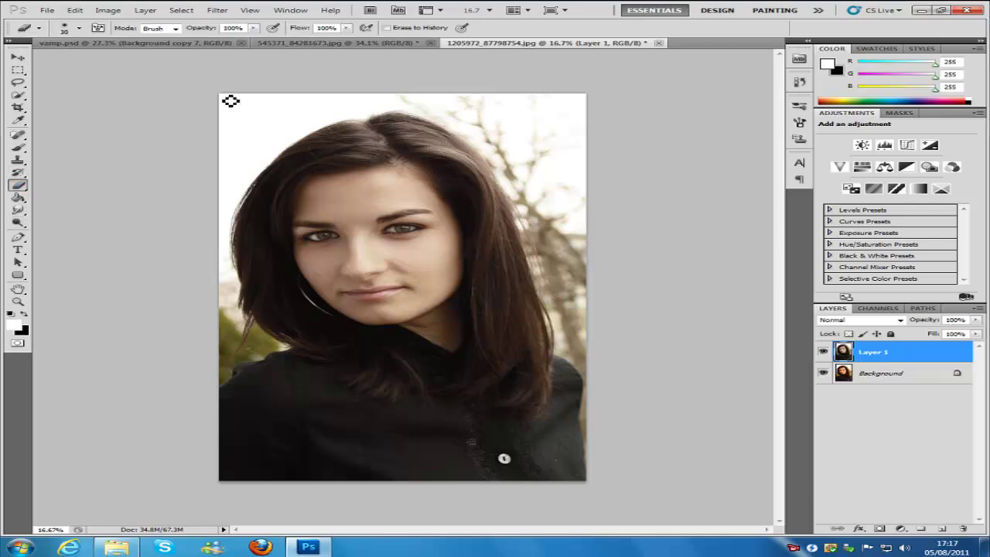
{"action": "key", "text": "bracketright"}
{"action": "key", "text": "bracketright"}
{"action": "key", "text": "bracketright"}
{"action": "key", "text": "bracketright"}
{"action": "key", "text": "bracketright"}
{"action": "key", "text": "bracketright"}
{"action": "key", "text": "bracketright"}
{"action": "key", "text": "bracketright"}
{"action": "key", "text": "bracketright"}
{"action": "key", "text": "bracketright"}
{"action": "key", "text": "bracketright"}
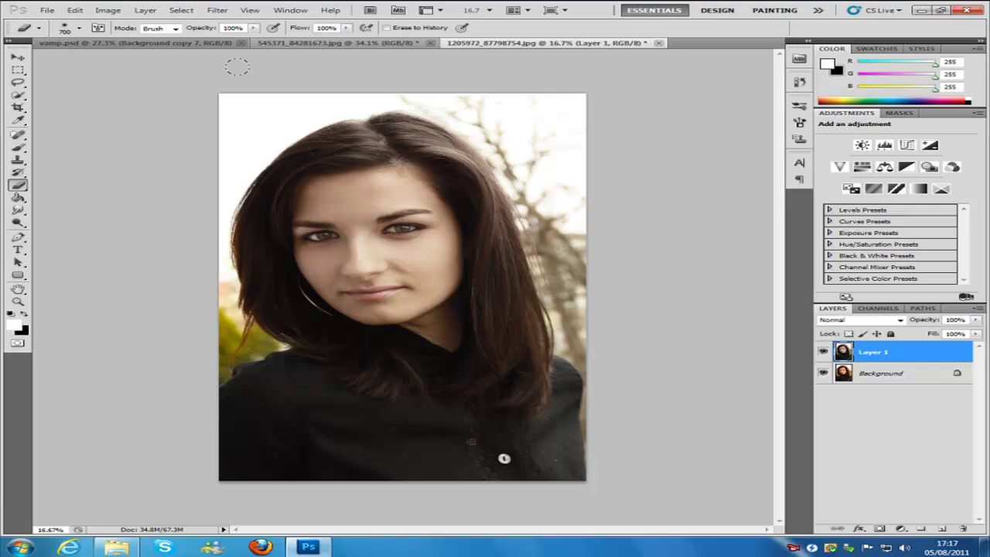
{"action": "mouse_move", "coordinate": [550, 177]}
{"action": "left_mouse_down"}
{"action": "mouse_move", "coordinate": [563, 196]}
{"action": "mouse_move", "coordinate": [481, 112]}
{"action": "mouse_move", "coordinate": [562, 262]}
{"action": "mouse_move", "coordinate": [565, 320]}
{"action": "left_mouse_up"}
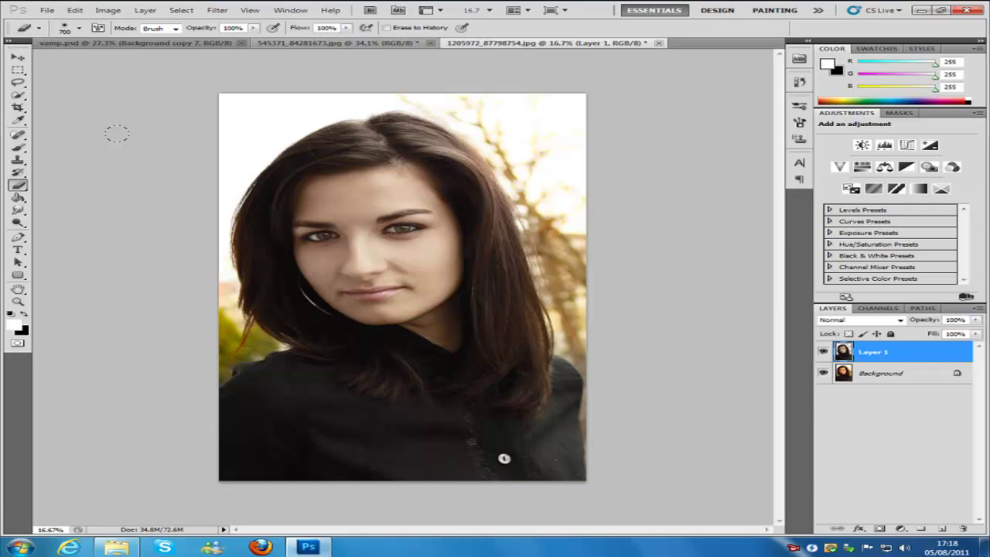
{"action": "left_click", "coordinate": [294, 40]}
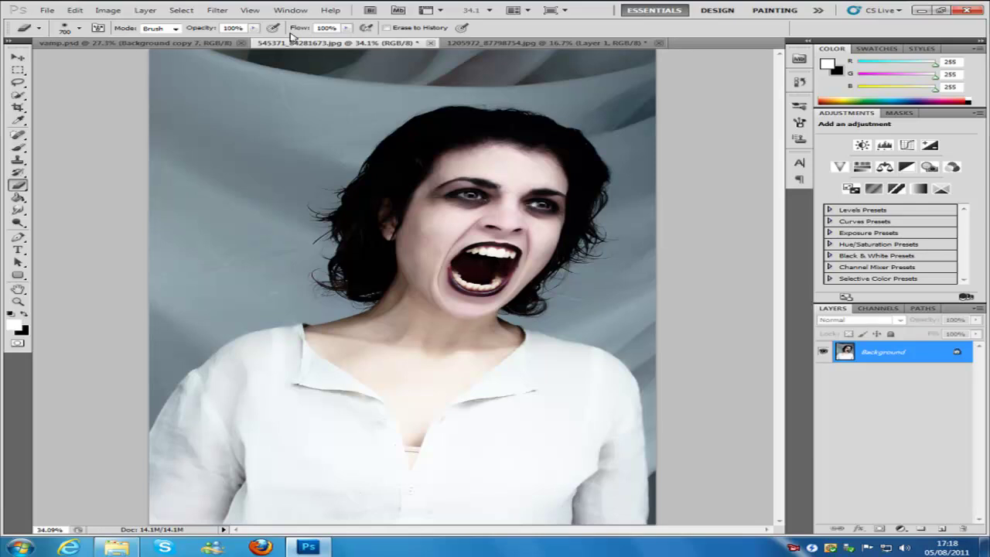
Zoom in on the screaming woman's face and duplicate it onto a new layer.
{"action": "scroll", "coordinate": [402, 232], "scroll_direction": "up", "scroll_amount": 1}
{"action": "scroll", "coordinate": [542, 232], "scroll_direction": "up", "scroll_amount": 3}
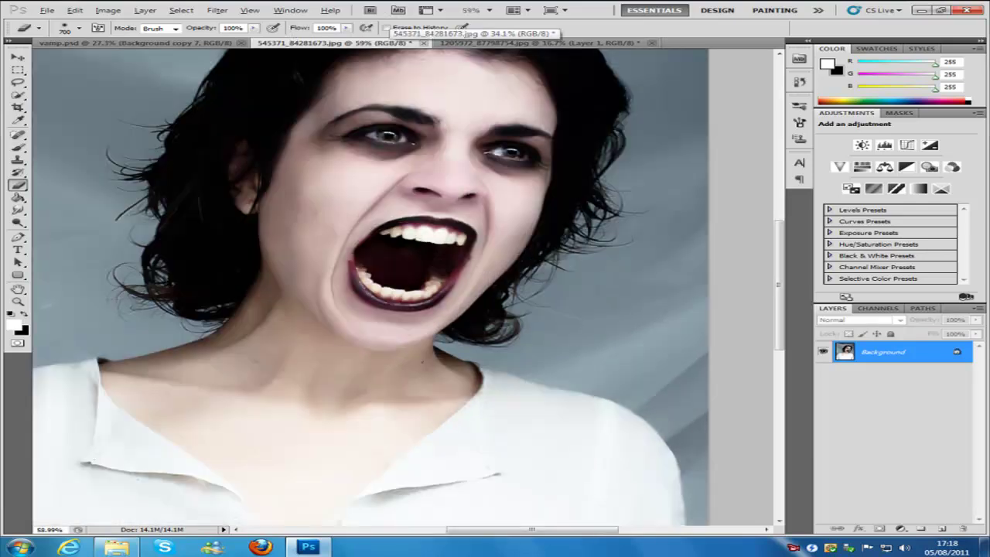
{"action": "scroll", "coordinate": [452, 218], "scroll_direction": "up", "scroll_amount": 2}
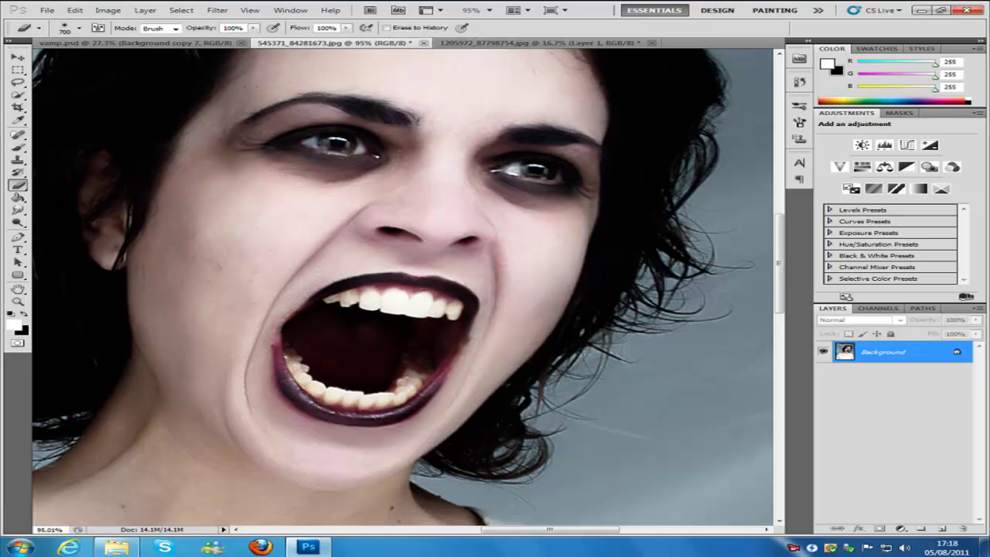
{"action": "scroll", "coordinate": [406, 201], "scroll_direction": "up", "scroll_amount": 1}
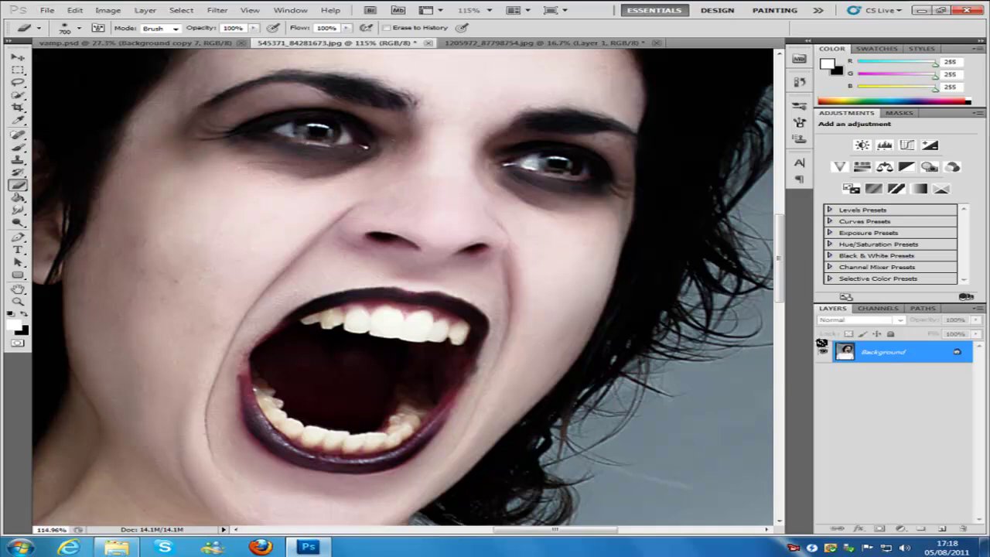
{"action": "key", "text": "ctrl+j"}
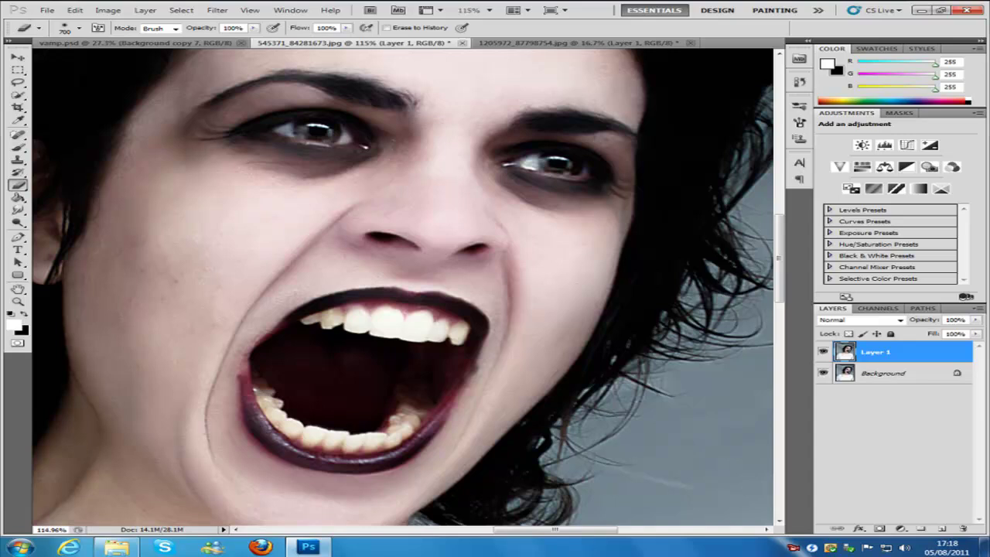
Trace a closed Pen path around the left iris.
{"action": "left_click", "coordinate": [19, 237]}
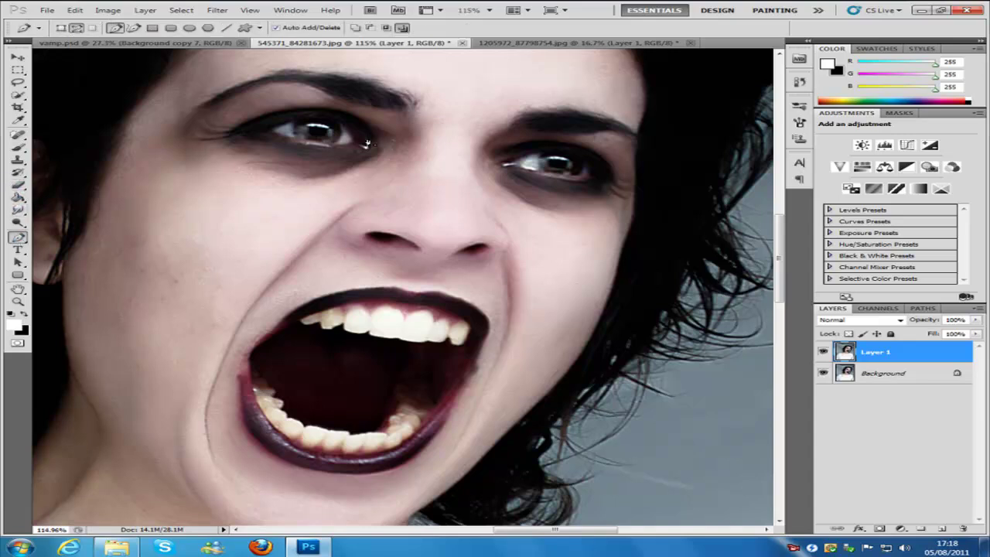
{"action": "left_click", "coordinate": [338, 124]}
{"action": "left_click", "coordinate": [311, 143]}
{"action": "left_click", "coordinate": [335, 122]}
{"action": "left_click_drag", "start_coordinate": [514, 533], "coordinate": [534, 532]}
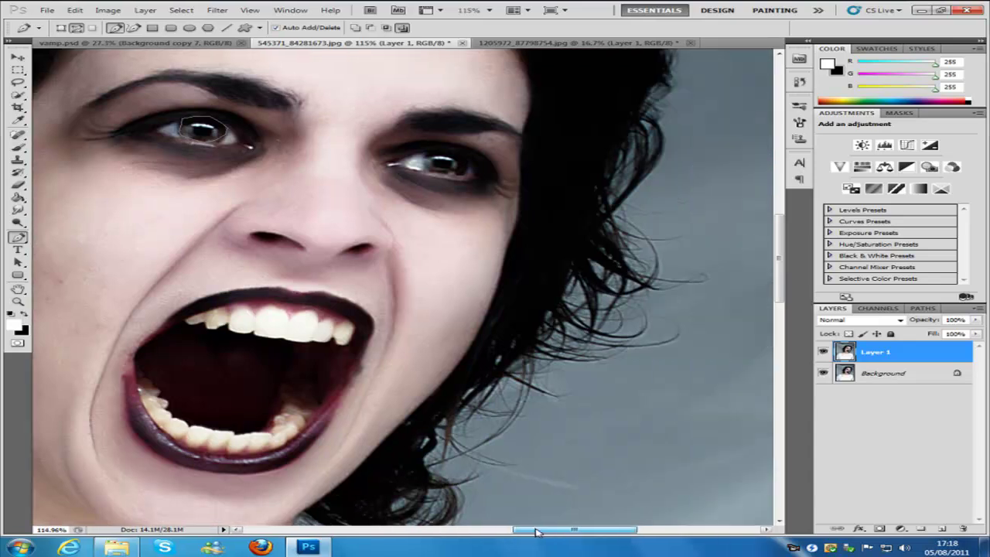
Trace a closed path around the right iris and make a selection with 1 px feather.
{"action": "left_click", "coordinate": [426, 153]}
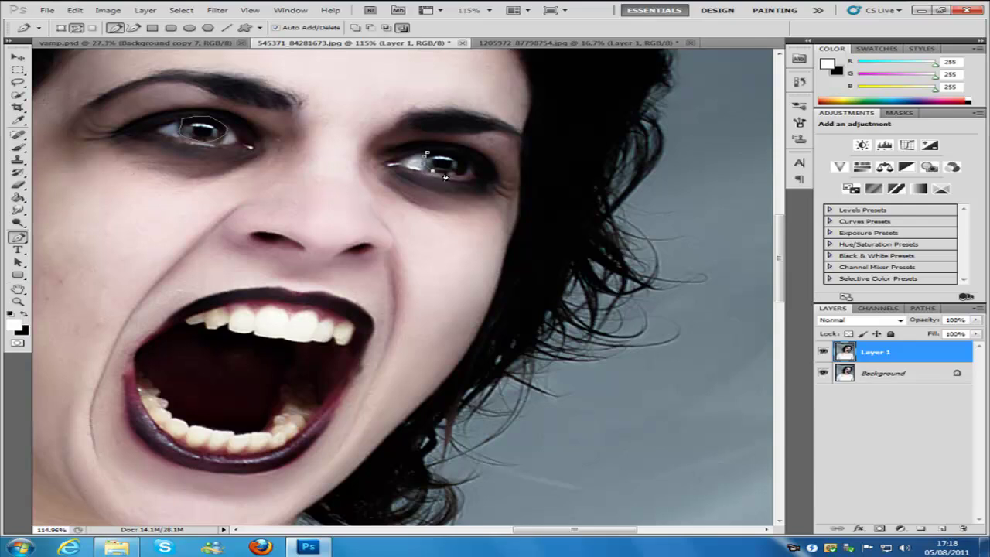
{"action": "left_click", "coordinate": [459, 171]}
{"action": "left_click", "coordinate": [429, 152]}
{"action": "right_click", "coordinate": [451, 159]}
{"action": "left_click", "coordinate": [504, 211]}
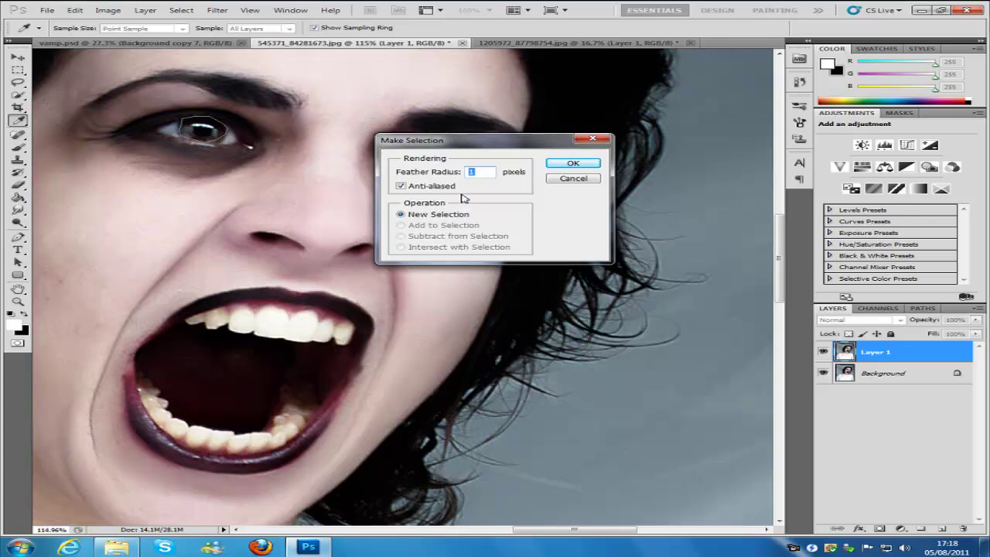
Colorize the selected irises yellow with Hue/Saturation, Hue about 63 and Saturation about 80.
{"action": "left_click", "coordinate": [573, 163]}
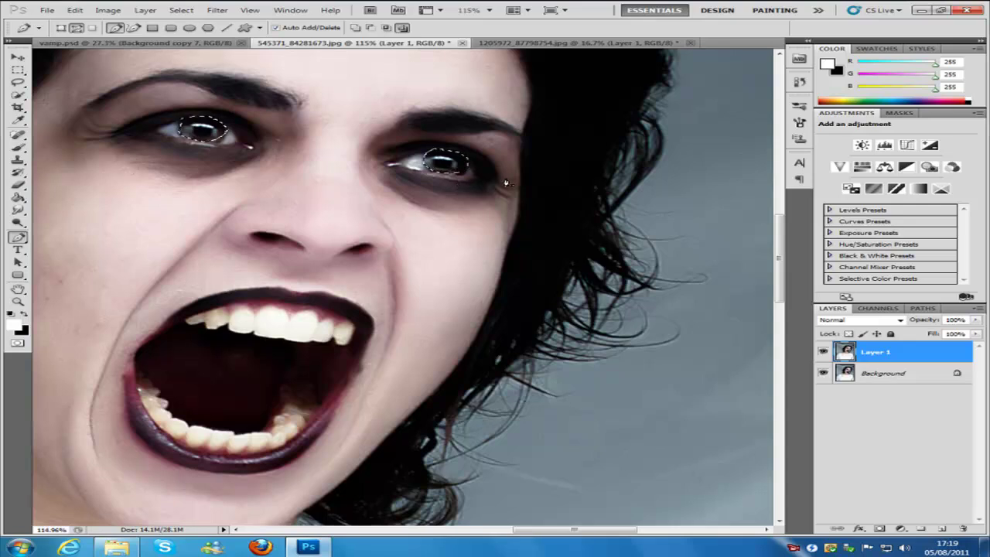
{"action": "scroll", "coordinate": [435, 190], "scroll_direction": "down", "scroll_amount": 2}
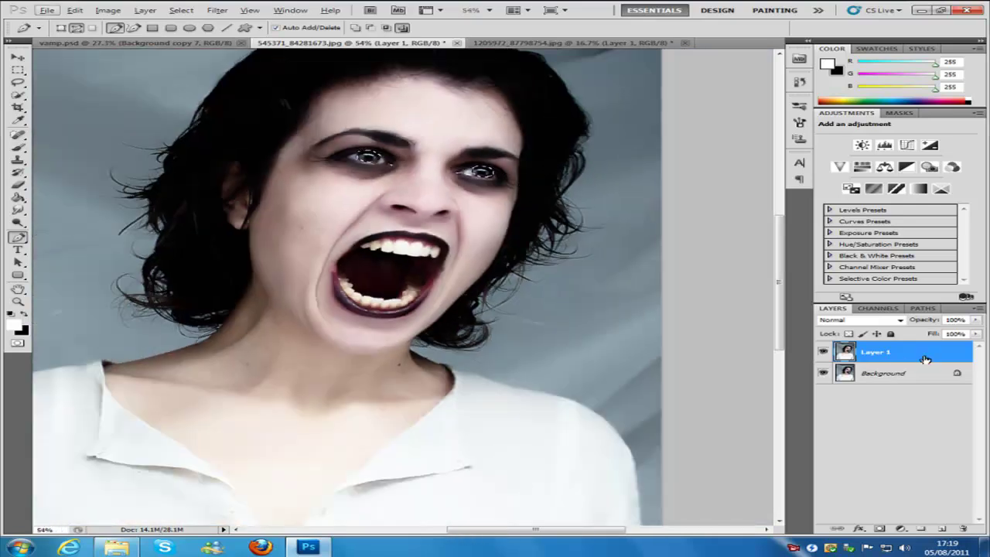
{"action": "key", "text": "ctrl+u"}
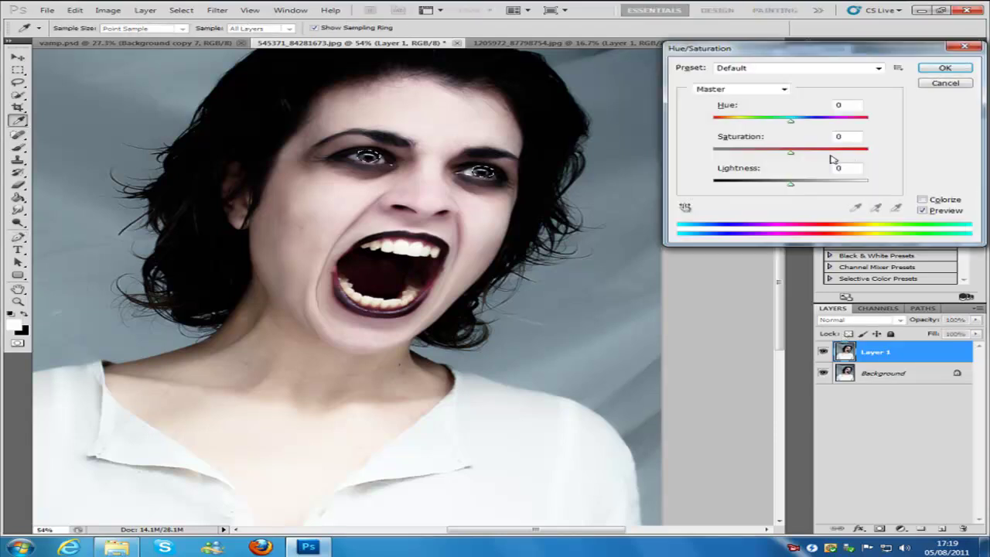
{"action": "left_click", "coordinate": [925, 202]}
{"action": "left_click_drag", "start_coordinate": [761, 157], "coordinate": [838, 162]}
{"action": "left_click_drag", "start_coordinate": [716, 122], "coordinate": [739, 126]}
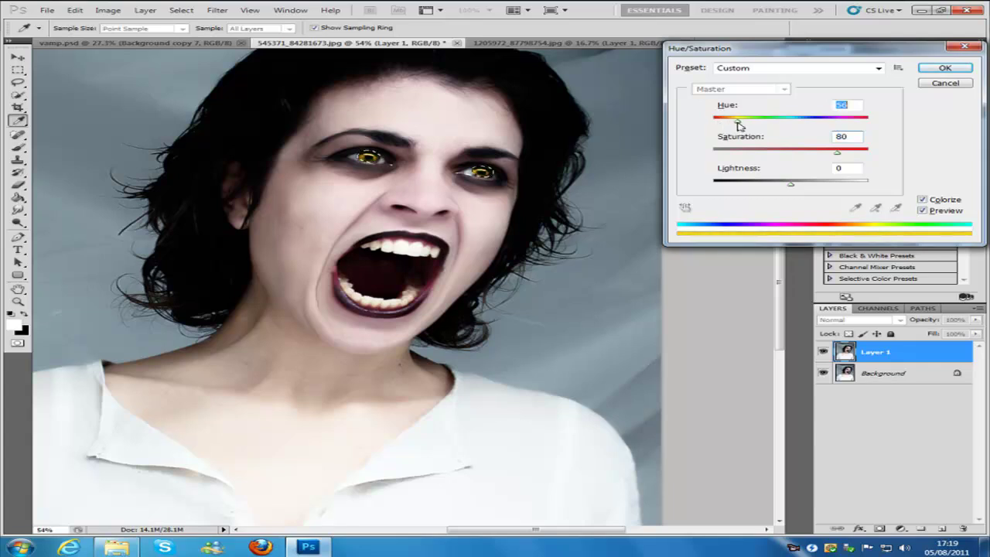
{"action": "left_click_drag", "start_coordinate": [739, 126], "coordinate": [743, 126]}
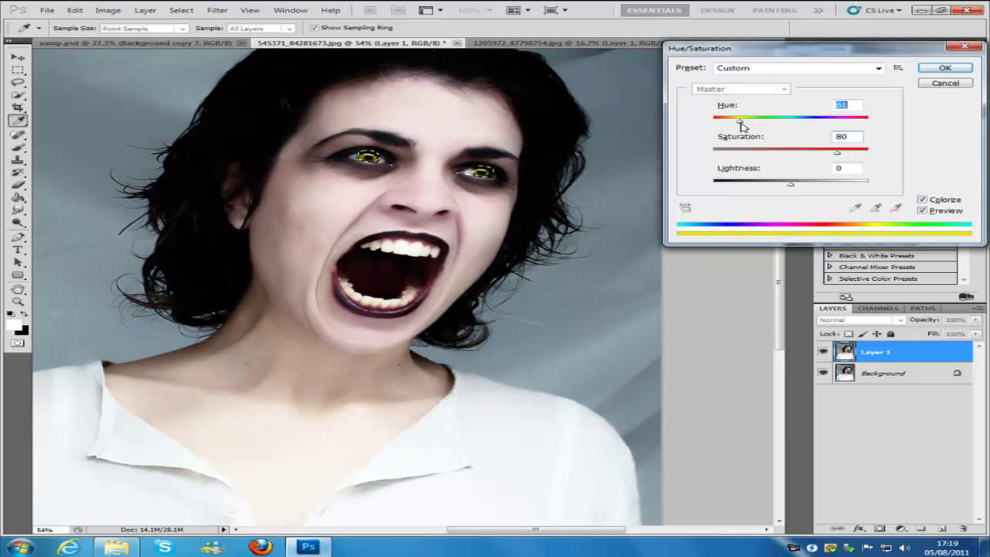
{"action": "left_click", "coordinate": [840, 156]}
{"action": "left_click", "coordinate": [962, 70]}
{"action": "key", "text": "p"}
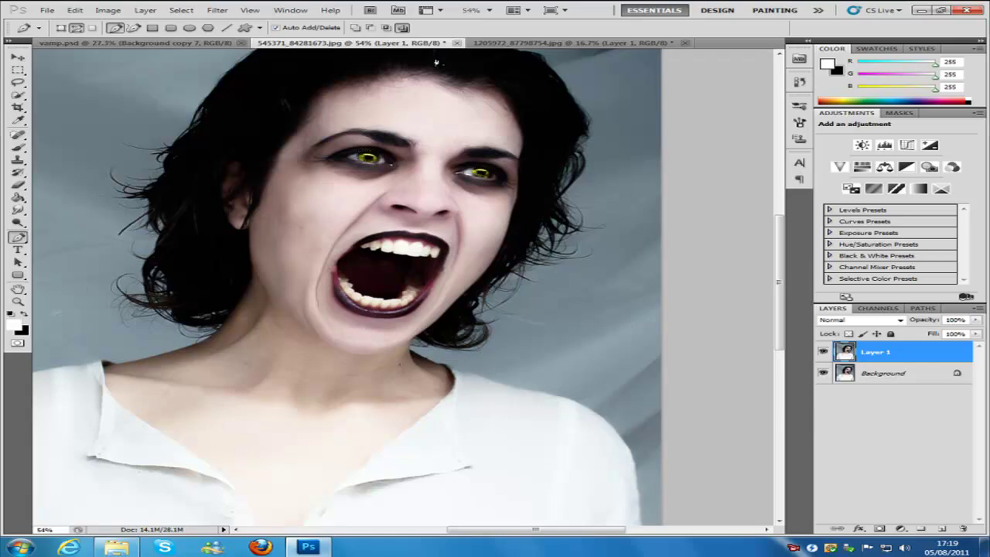
Set up the Burn tool with Range set to Shadows at 52% exposure.
{"action": "scroll", "coordinate": [300, 285], "scroll_direction": "up", "scroll_amount": 5}
{"action": "scroll", "coordinate": [464, 185], "scroll_direction": "up", "scroll_amount": 6}
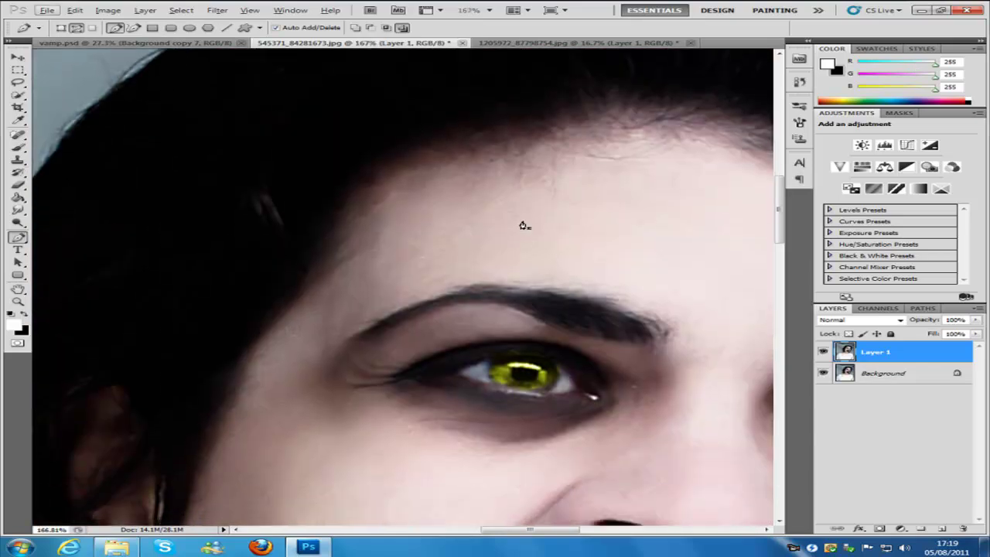
{"action": "scroll", "coordinate": [522, 225], "scroll_direction": "down", "scroll_amount": 2}
{"action": "left_click", "coordinate": [19, 223]}
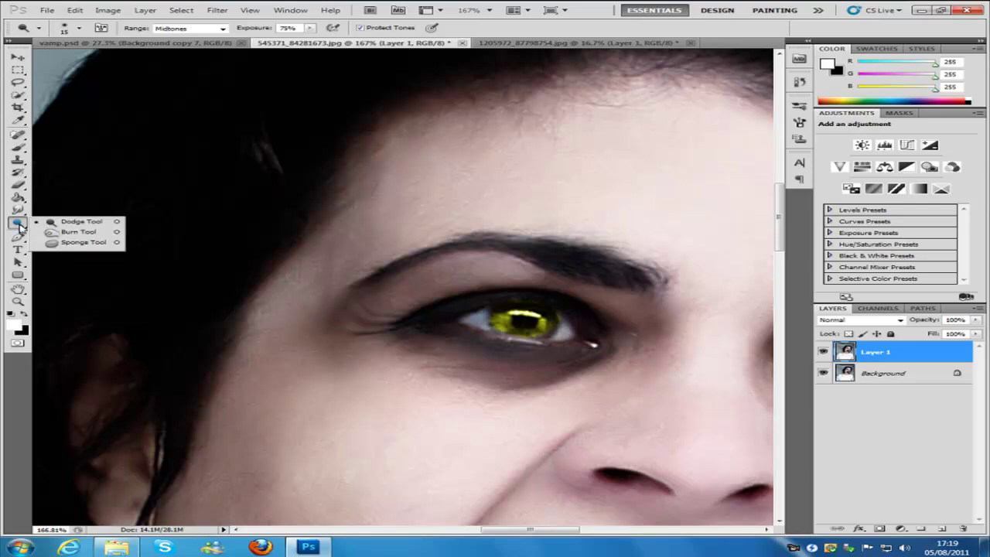
{"action": "left_click", "coordinate": [77, 231]}
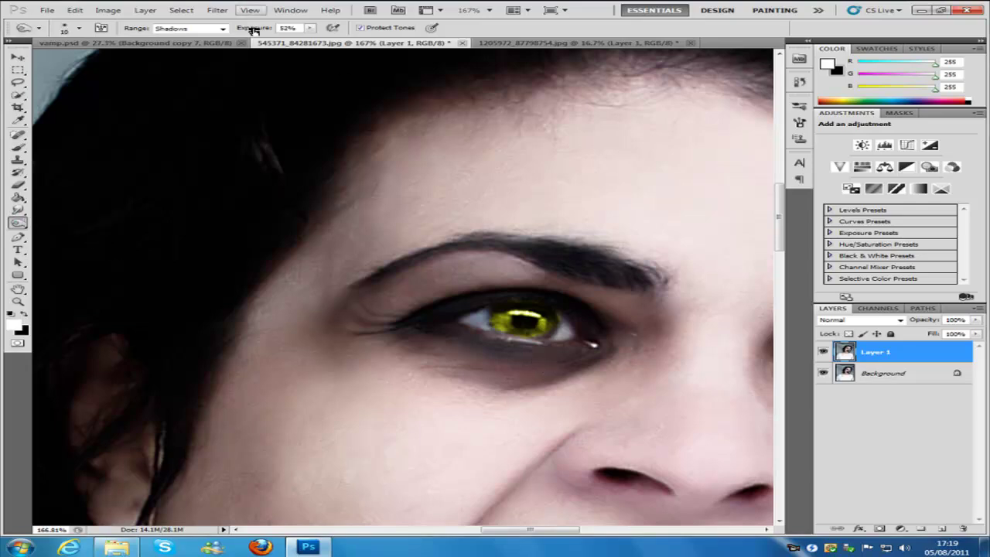
{"action": "left_click", "coordinate": [222, 29]}
{"action": "left_click", "coordinate": [189, 49]}
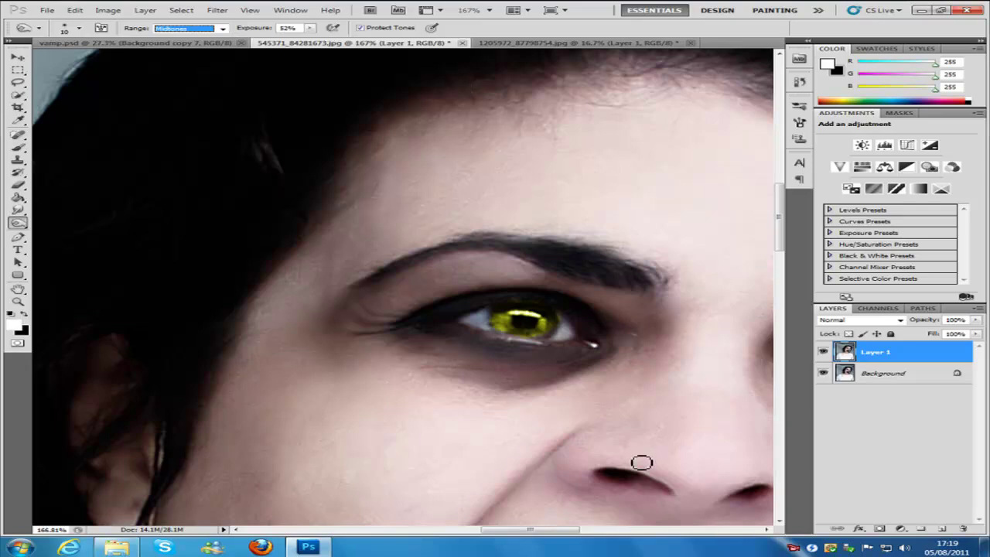
{"action": "left_click_drag", "start_coordinate": [551, 530], "coordinate": [571, 529]}
{"action": "key", "text": "alt+shift+s"}
Burn darker shadows into and around the left and right irises.
{"action": "mouse_move", "coordinate": [358, 311]}
{"action": "left_mouse_down"}
{"action": "mouse_move", "coordinate": [376, 330]}
{"action": "mouse_move", "coordinate": [365, 327]}
{"action": "mouse_move", "coordinate": [419, 327]}
{"action": "mouse_move", "coordinate": [361, 320]}
{"action": "mouse_move", "coordinate": [380, 335]}
{"action": "mouse_move", "coordinate": [418, 327]}
{"action": "mouse_move", "coordinate": [390, 340]}
{"action": "mouse_move", "coordinate": [361, 325]}
{"action": "left_mouse_up"}
{"action": "left_click_drag", "start_coordinate": [592, 529], "coordinate": [621, 529]}
{"action": "mouse_move", "coordinate": [490, 364]}
{"action": "left_mouse_down"}
{"action": "mouse_move", "coordinate": [502, 383]}
{"action": "mouse_move", "coordinate": [544, 381]}
{"action": "left_mouse_up"}
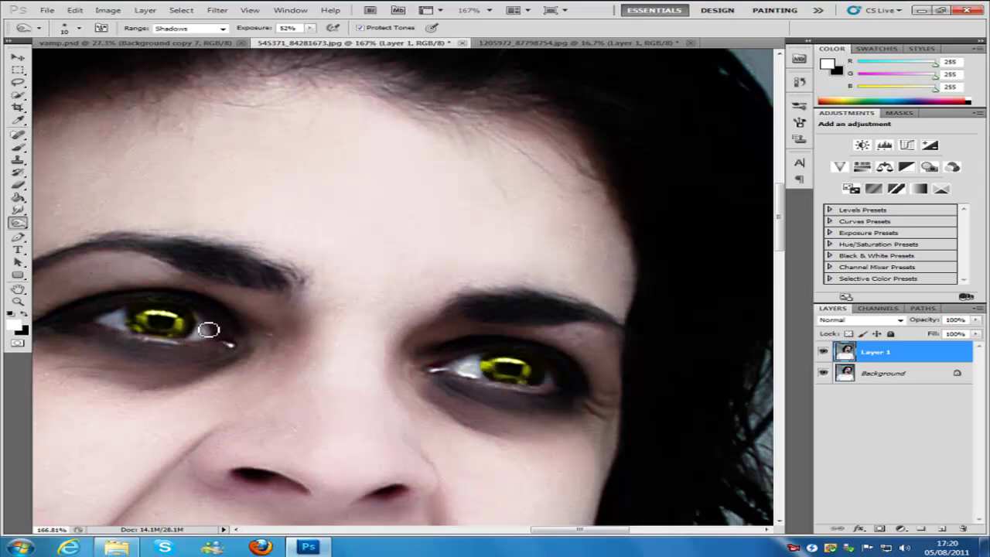
{"action": "left_click", "coordinate": [222, 29]}
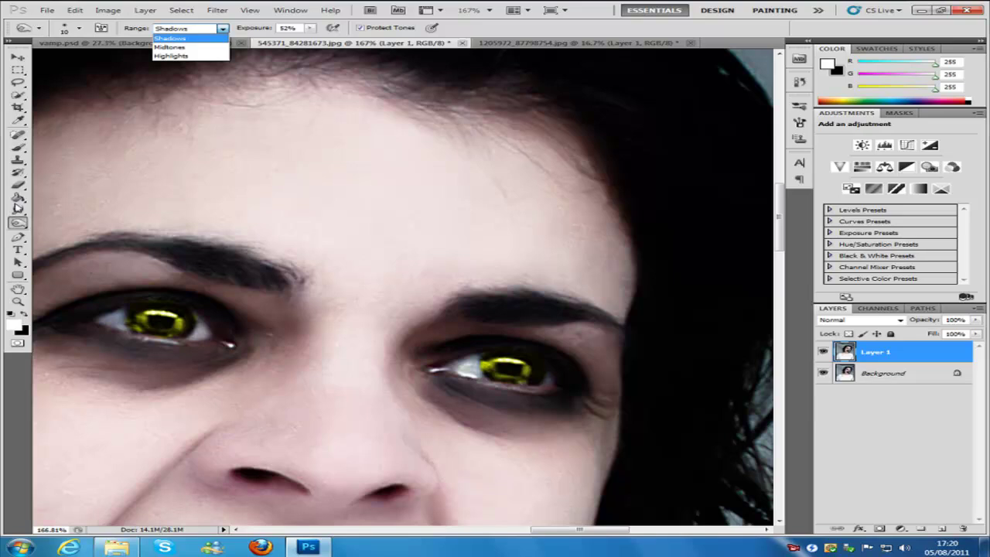
{"action": "left_click", "coordinate": [18, 222]}
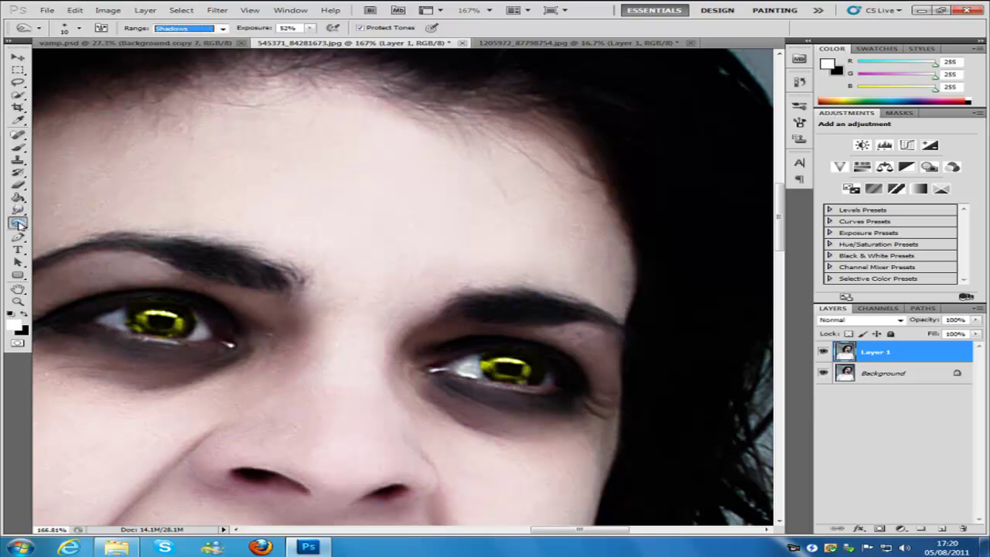
{"action": "left_click", "coordinate": [20, 223]}
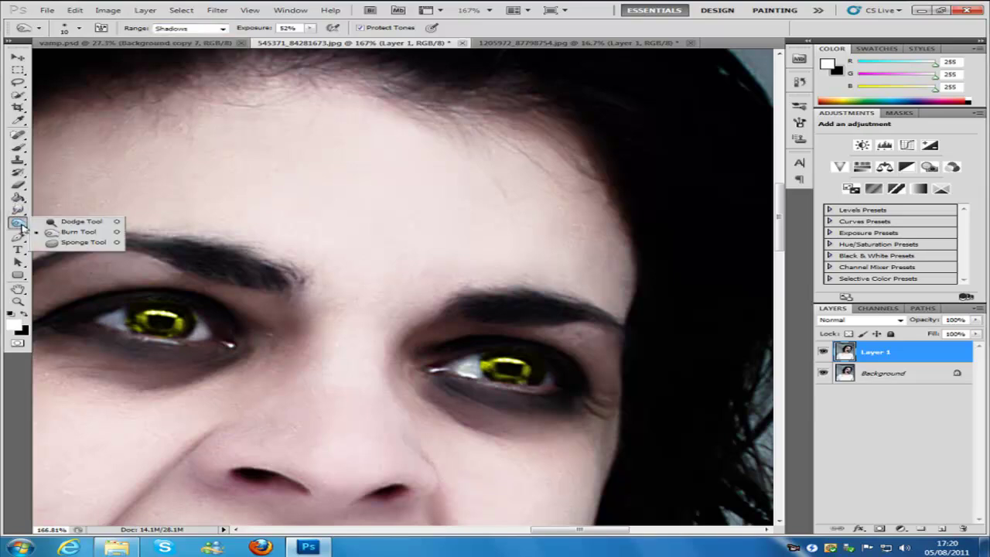
Select the Burn tool with Range Midtones and Exposure 75%.
{"action": "left_click", "coordinate": [68, 232]}
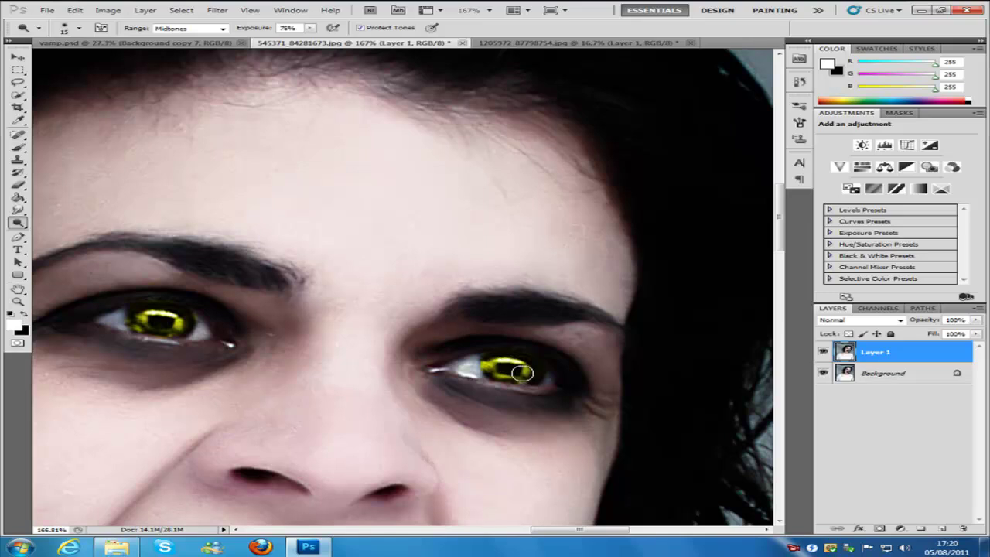
{"action": "scroll", "coordinate": [317, 340], "scroll_direction": "down", "scroll_amount": 5}
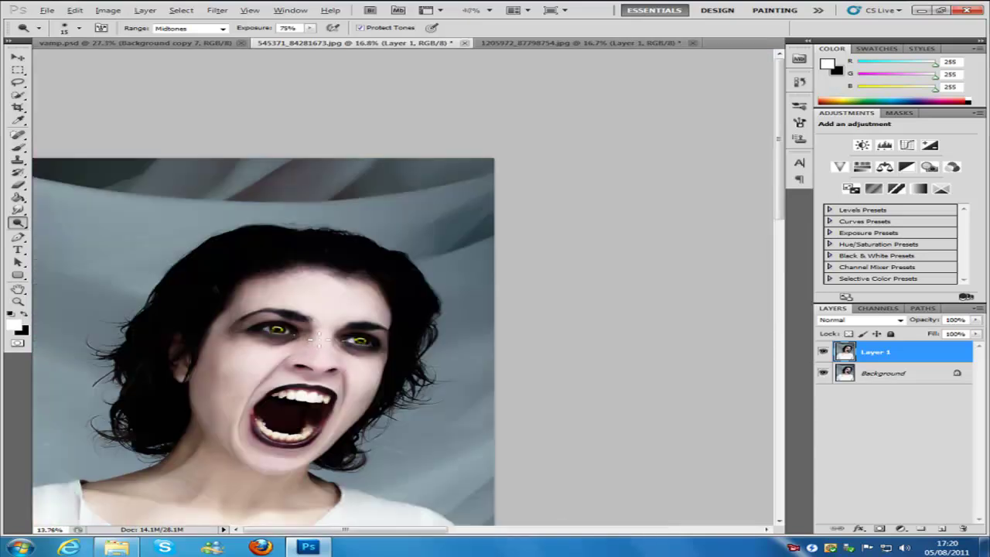
{"action": "scroll", "coordinate": [364, 343], "scroll_direction": "up", "scroll_amount": 3}
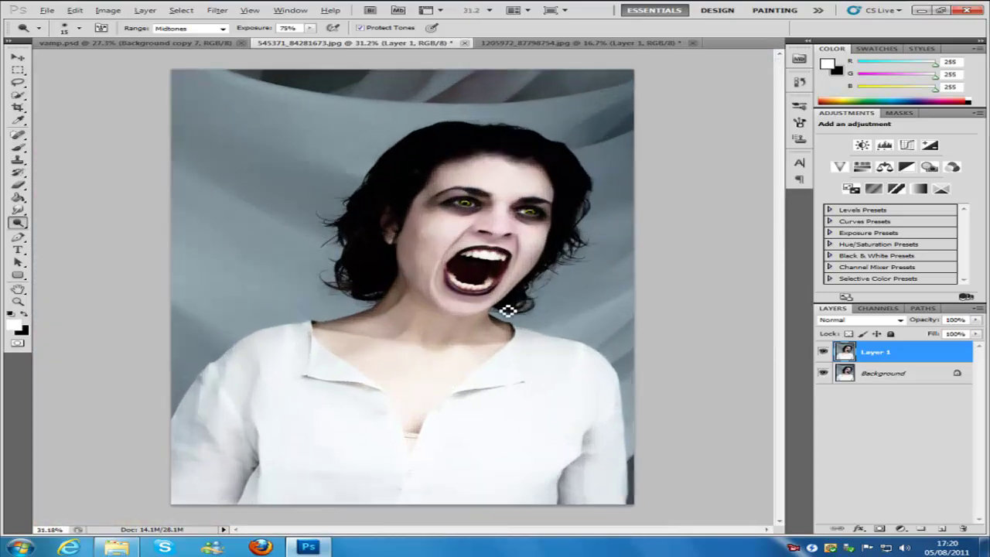
{"action": "scroll", "coordinate": [506, 309], "scroll_direction": "up", "scroll_amount": 1}
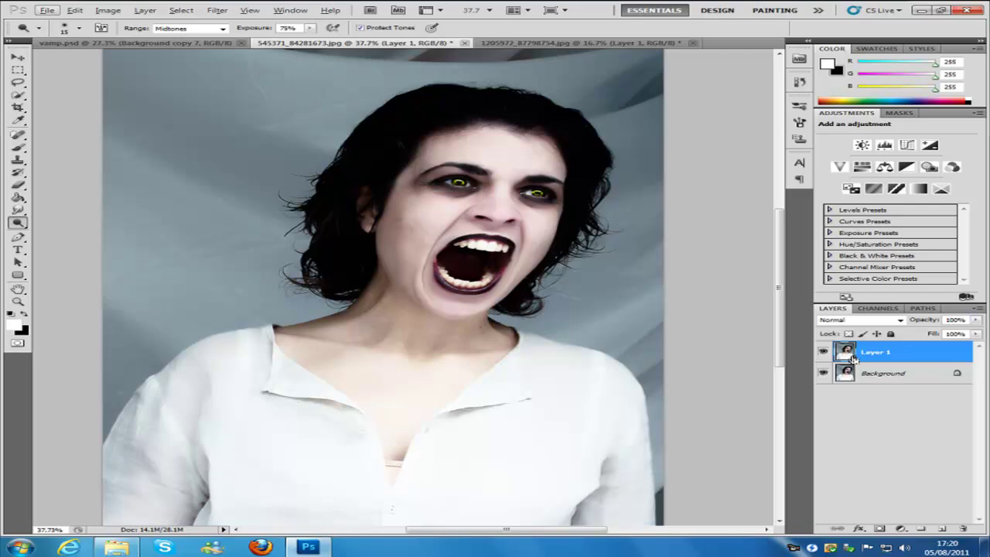
Duplicate the layer as Layer 1 copy and open Filter > Liquify.
{"action": "key", "text": "ctrl+j"}
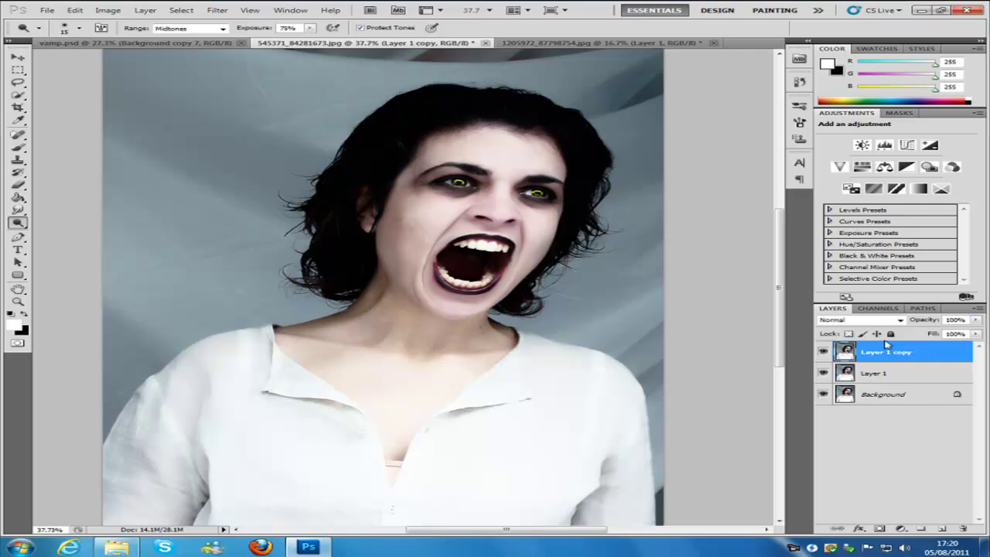
{"action": "left_click", "coordinate": [220, 12]}
{"action": "left_click", "coordinate": [234, 73]}
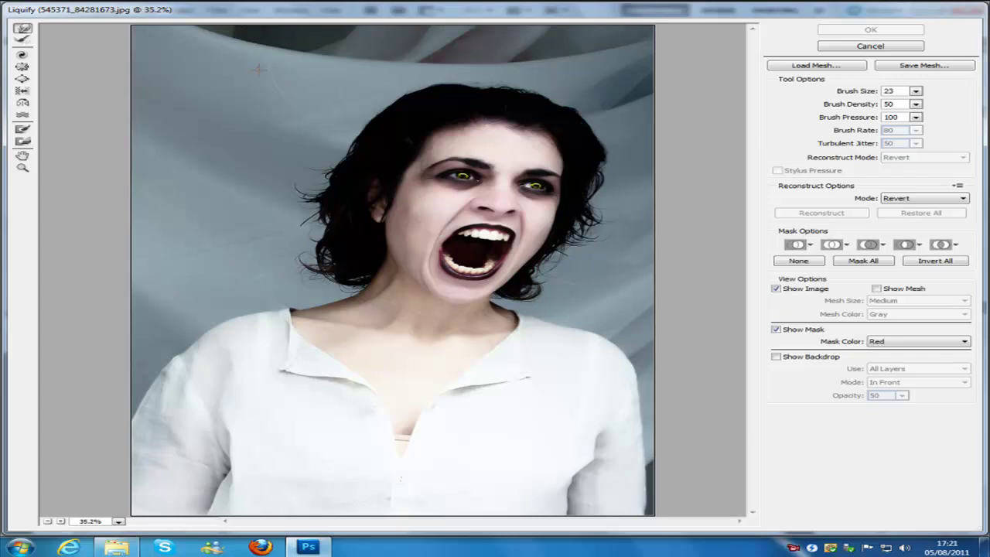
{"action": "scroll", "coordinate": [552, 239], "scroll_direction": "up", "scroll_amount": 5}
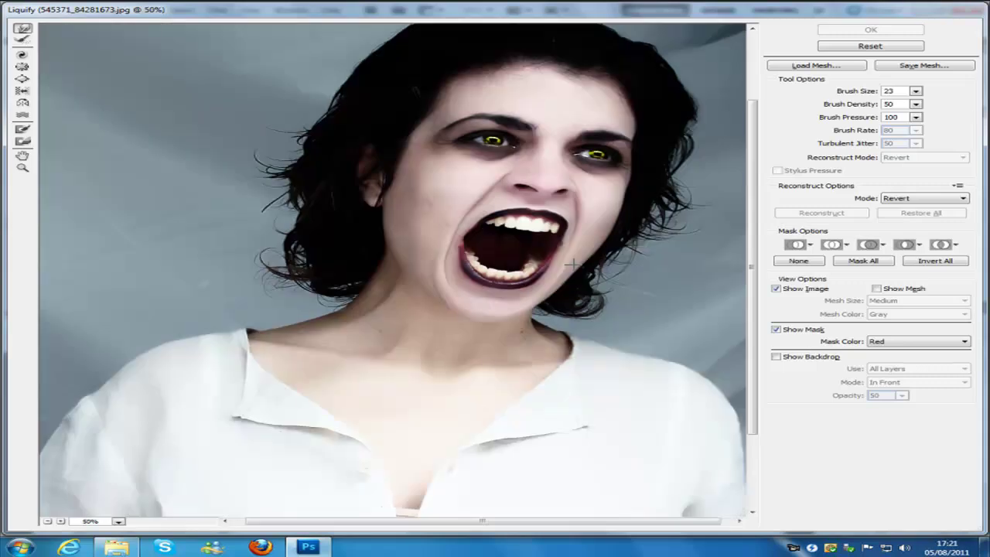
{"action": "scroll", "coordinate": [580, 236], "scroll_direction": "up", "scroll_amount": 2}
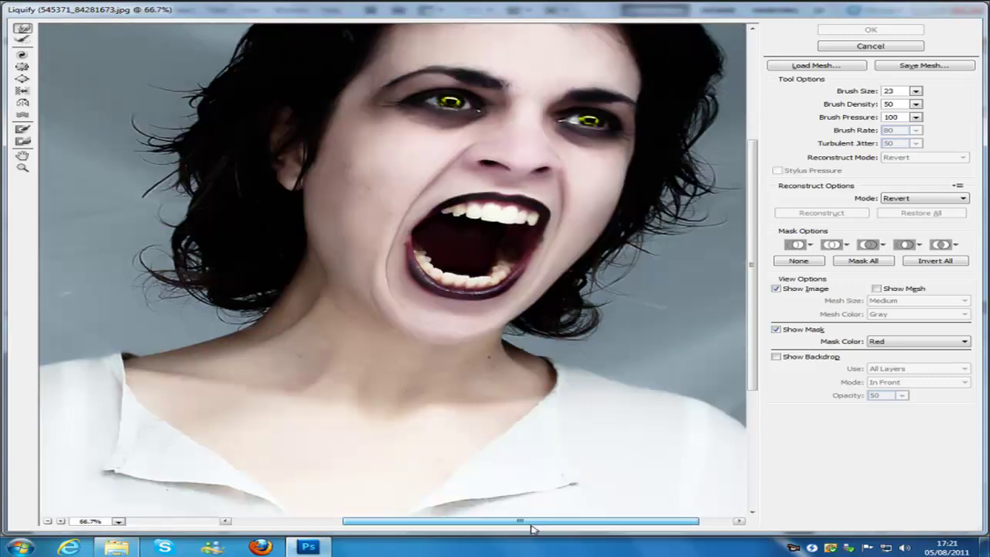
{"action": "scroll", "coordinate": [589, 246], "scroll_direction": "up", "scroll_amount": 1}
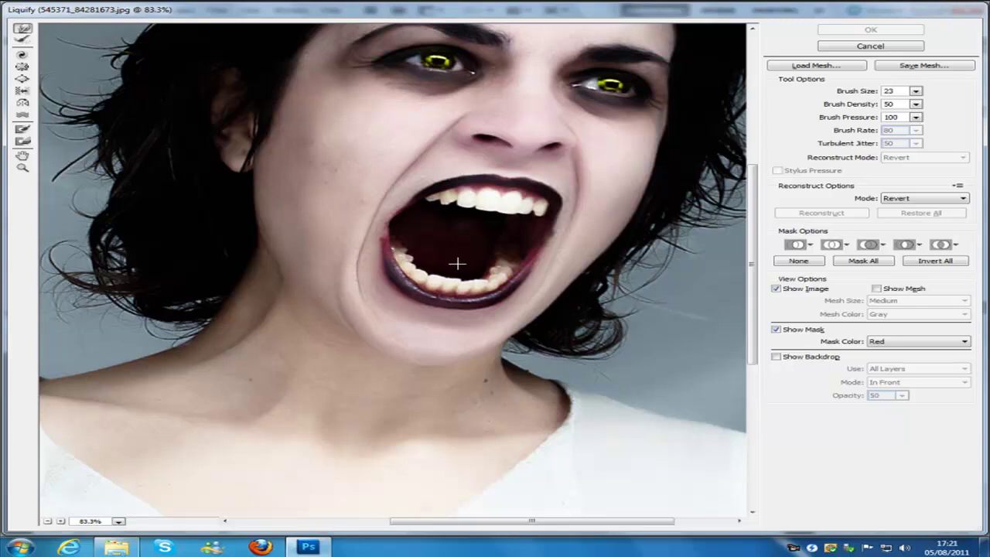
{"action": "scroll", "coordinate": [537, 214], "scroll_direction": "down", "scroll_amount": 1}
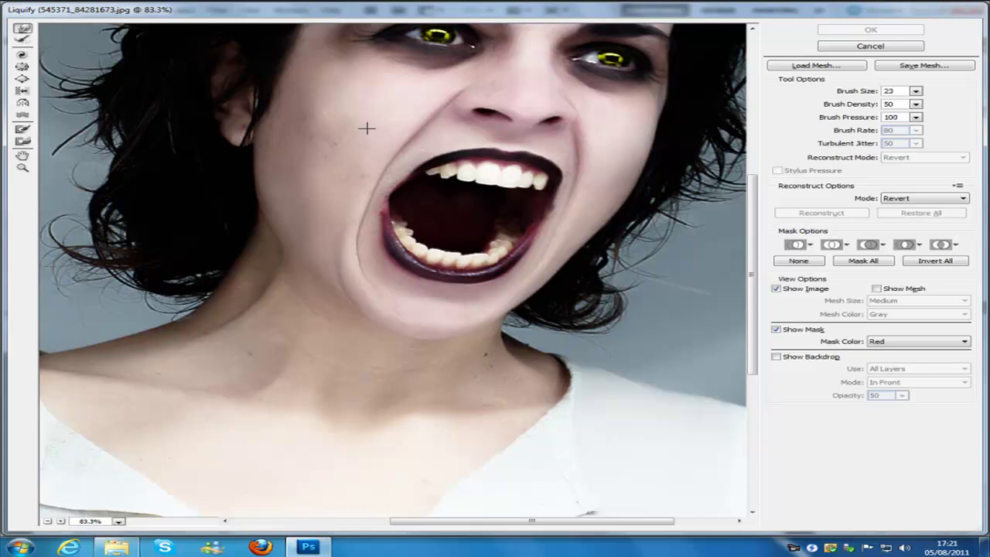
Pull the two upper side teeth down into pointed fangs with Forward Warp and apply.
{"action": "left_click", "coordinate": [24, 29]}
{"action": "left_click_drag", "start_coordinate": [447, 172], "coordinate": [448, 190]}
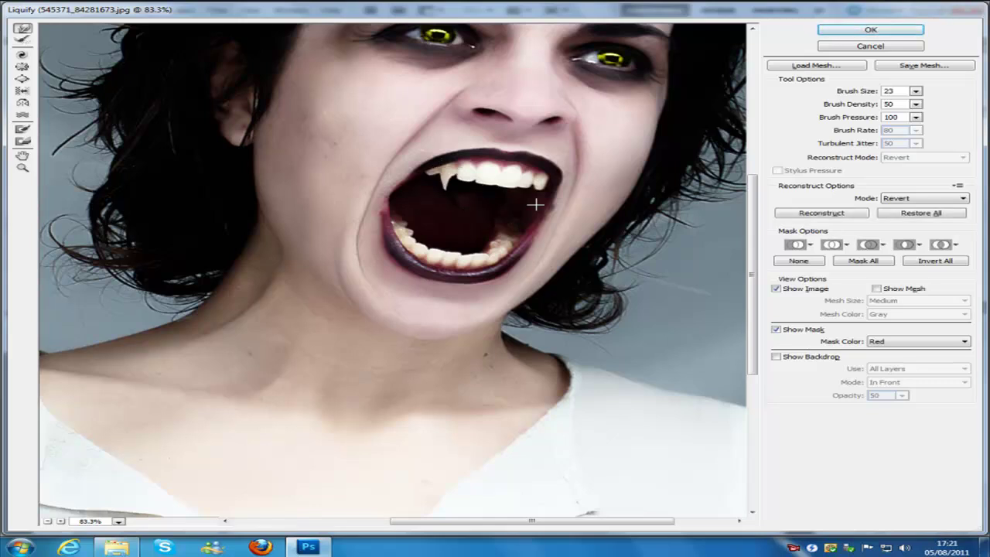
{"action": "left_click_drag", "start_coordinate": [543, 179], "coordinate": [539, 196]}
{"action": "left_click", "coordinate": [884, 32]}
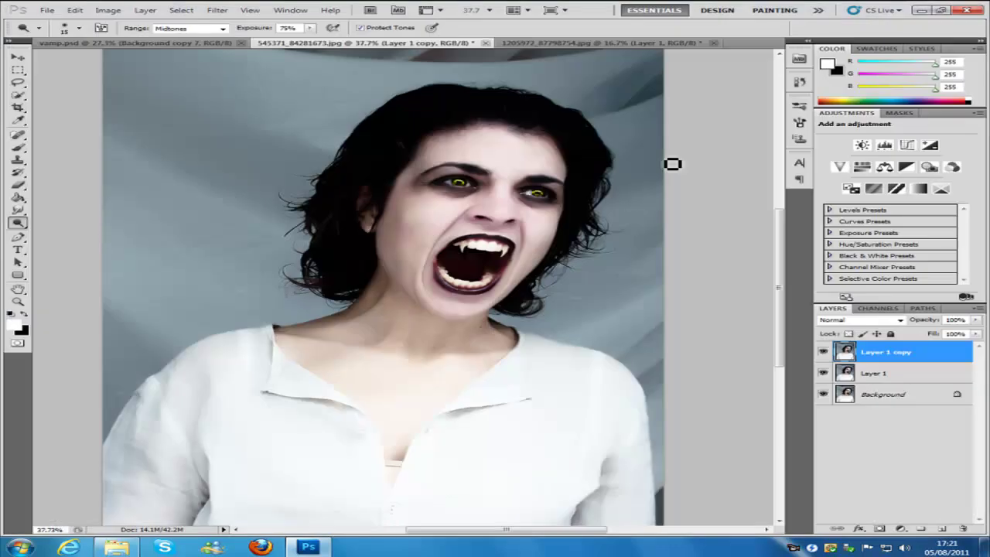
Zoom into the mouth and Clone Stamp dark interior over the left part of the tongue.
{"action": "left_click", "coordinate": [629, 345]}
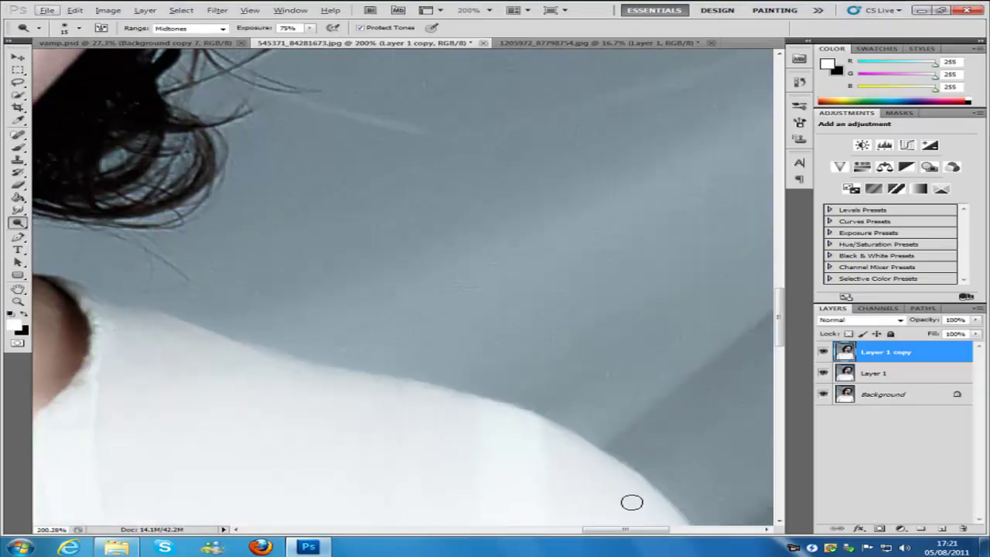
{"action": "scroll", "coordinate": [580, 526], "scroll_direction": "up", "scroll_amount": 10}
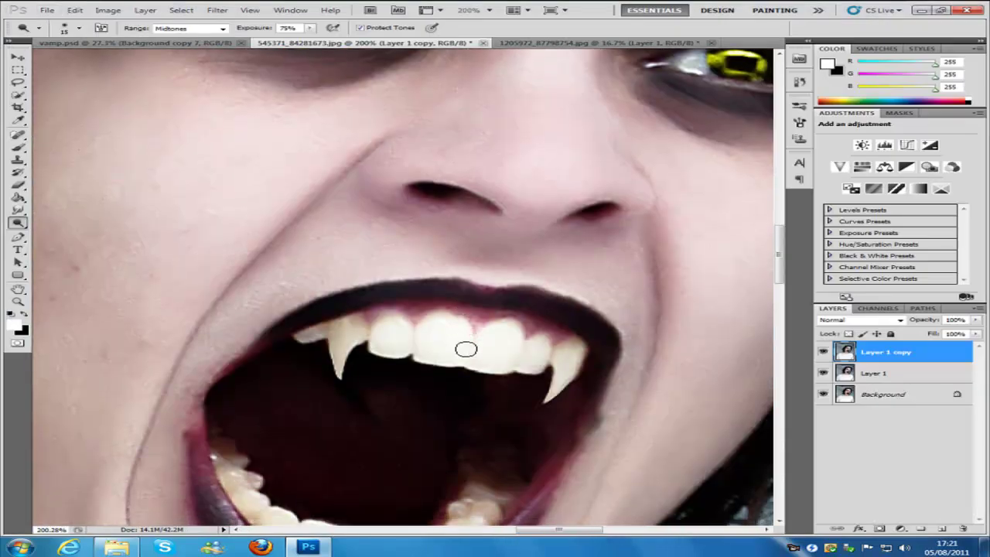
{"action": "scroll", "coordinate": [466, 348], "scroll_direction": "down", "scroll_amount": 2}
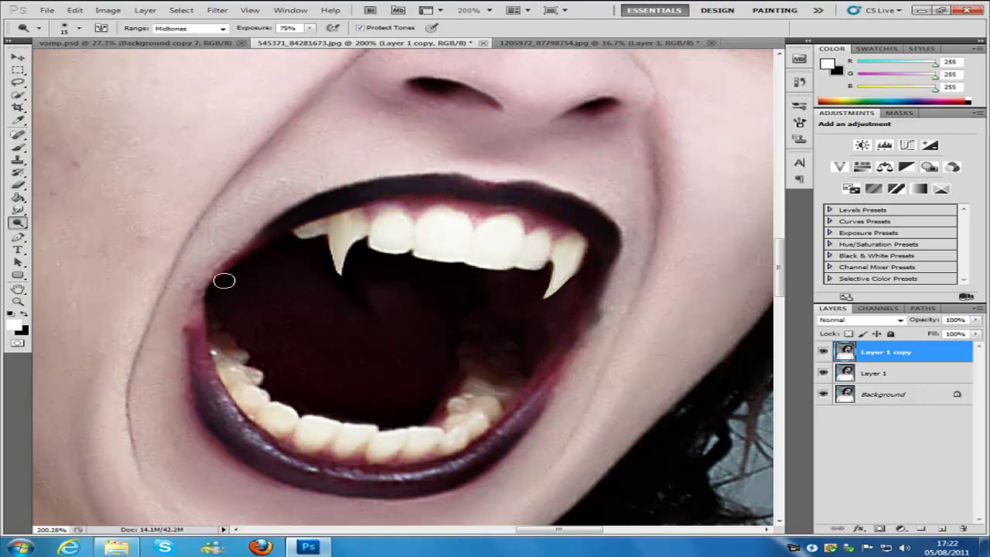
{"action": "left_click", "coordinate": [20, 160]}
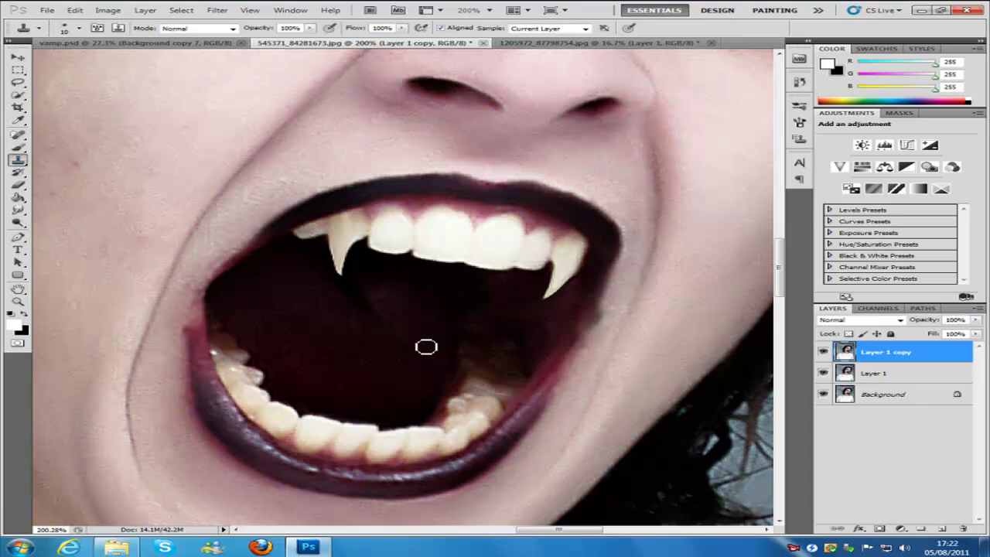
{"action": "scroll", "coordinate": [402, 337], "scroll_direction": "up", "scroll_amount": 1}
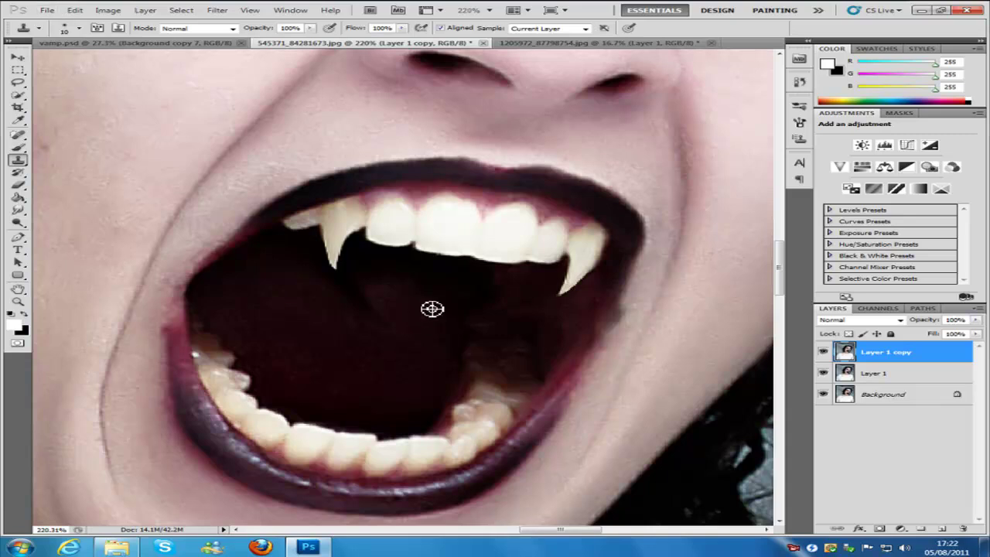
{"action": "left_click", "coordinate": [413, 302], "text": "alt"}
{"action": "mouse_move", "coordinate": [375, 300]}
{"action": "left_mouse_down"}
{"action": "mouse_move", "coordinate": [389, 323]}
{"action": "mouse_move", "coordinate": [376, 301]}
{"action": "mouse_move", "coordinate": [380, 311]}
{"action": "mouse_move", "coordinate": [364, 314]}
{"action": "mouse_move", "coordinate": [354, 305]}
{"action": "mouse_move", "coordinate": [366, 281]}
{"action": "left_mouse_up"}
{"action": "left_click", "coordinate": [358, 339], "text": "alt"}
{"action": "left_click", "coordinate": [347, 338], "text": "alt"}
{"action": "mouse_move", "coordinate": [377, 346]}
{"action": "left_mouse_down"}
{"action": "mouse_move", "coordinate": [410, 349]}
{"action": "mouse_move", "coordinate": [428, 333]}
{"action": "mouse_move", "coordinate": [438, 366]}
{"action": "mouse_move", "coordinate": [446, 354]}
{"action": "mouse_move", "coordinate": [400, 314]}
{"action": "mouse_move", "coordinate": [363, 311]}
{"action": "mouse_move", "coordinate": [360, 298]}
{"action": "left_mouse_up"}
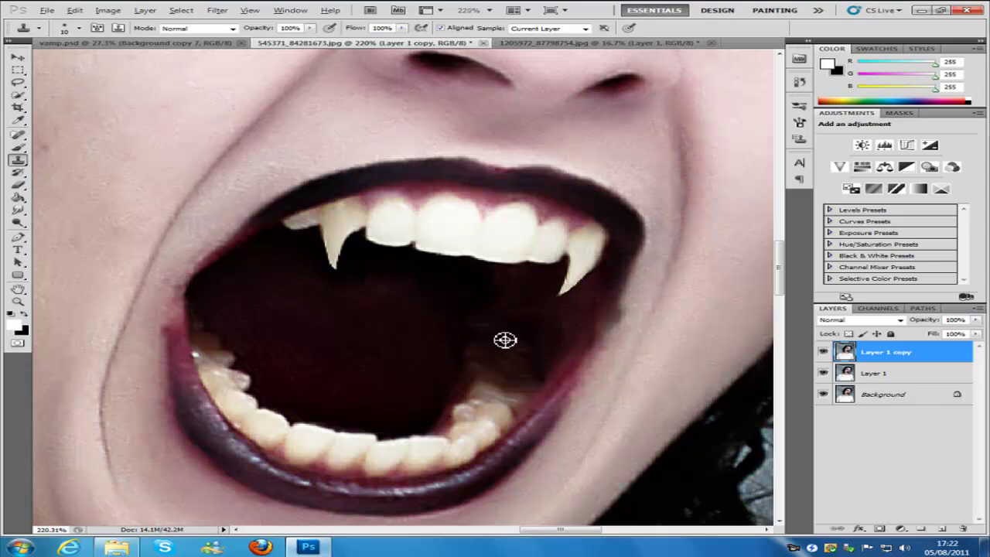
Clone dark interior over the right side of the tongue, then zoom back out.
{"action": "left_click", "coordinate": [473, 298], "text": "alt"}
{"action": "left_click_drag", "start_coordinate": [470, 306], "coordinate": [469, 341]}
{"action": "mouse_move", "coordinate": [526, 302]}
{"action": "left_mouse_down"}
{"action": "mouse_move", "coordinate": [513, 311]}
{"action": "mouse_move", "coordinate": [528, 294]}
{"action": "mouse_move", "coordinate": [526, 317]}
{"action": "left_mouse_up"}
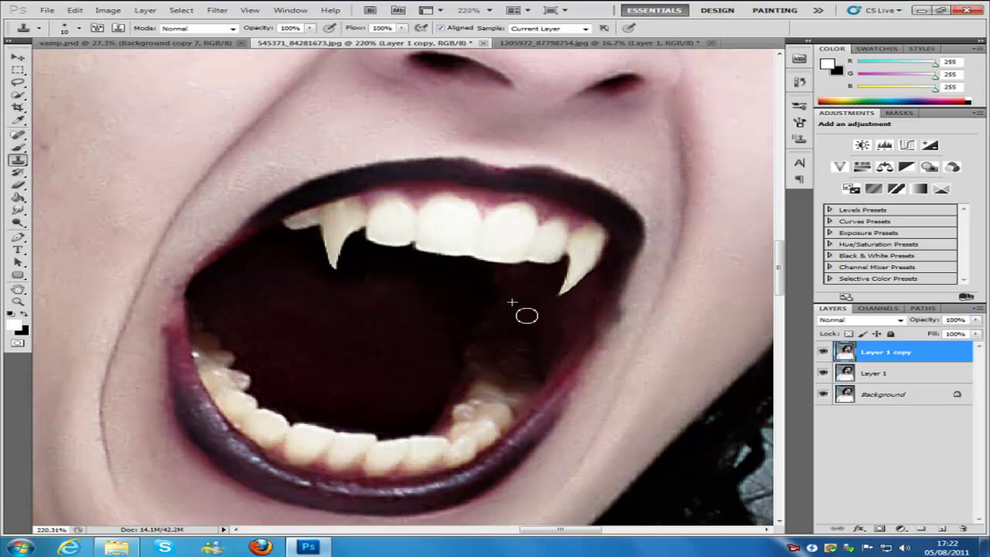
{"action": "left_click", "coordinate": [481, 302], "text": "alt"}
{"action": "mouse_move", "coordinate": [477, 301]}
{"action": "left_mouse_down"}
{"action": "mouse_move", "coordinate": [486, 327]}
{"action": "mouse_move", "coordinate": [471, 338]}
{"action": "left_mouse_up"}
{"action": "scroll", "coordinate": [368, 337], "scroll_direction": "down", "scroll_amount": 5}
{"action": "scroll", "coordinate": [389, 309], "scroll_direction": "down", "scroll_amount": 4}
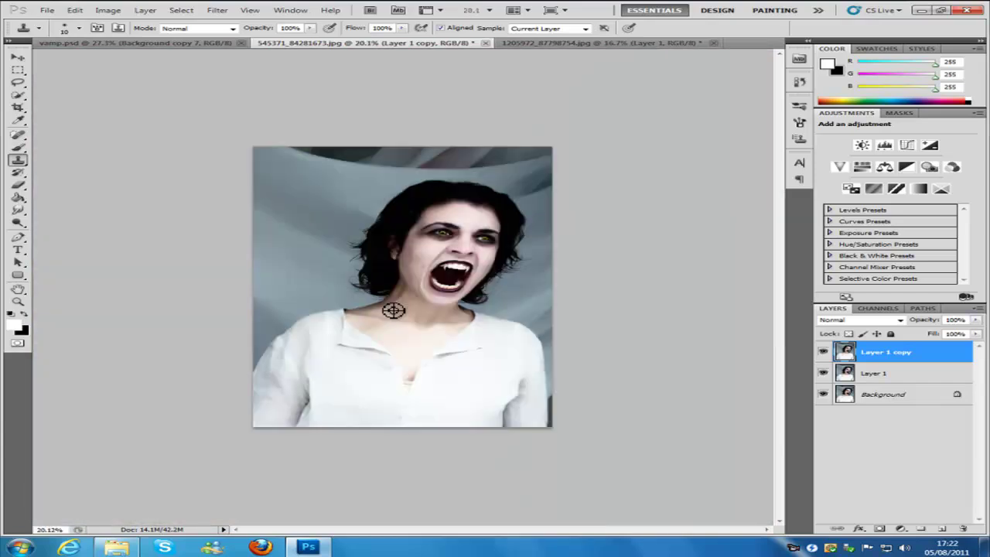
{"action": "scroll", "coordinate": [394, 311], "scroll_direction": "up", "scroll_amount": 1}
{"action": "scroll", "coordinate": [401, 308], "scroll_direction": "up", "scroll_amount": 1}
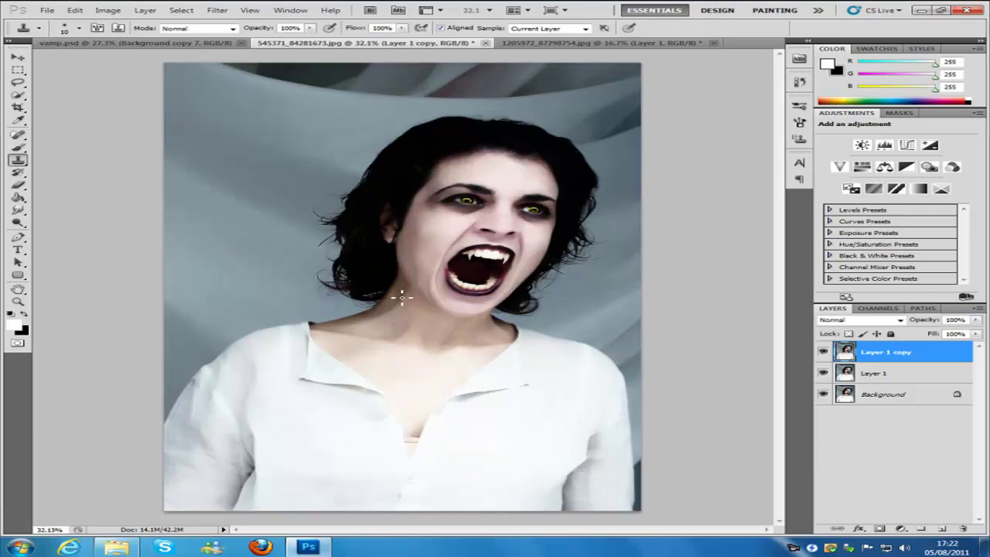